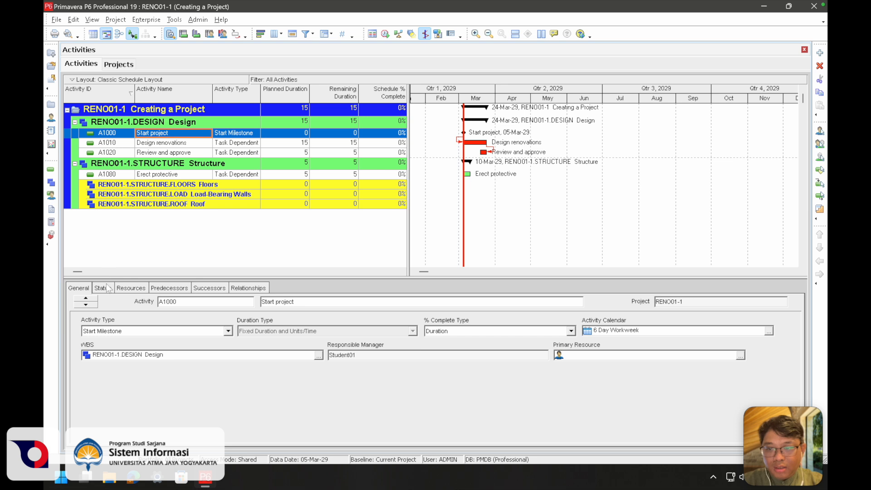
Examine the status and constraint details of the Start project milestone and the Design renovations activity
click(100, 289)
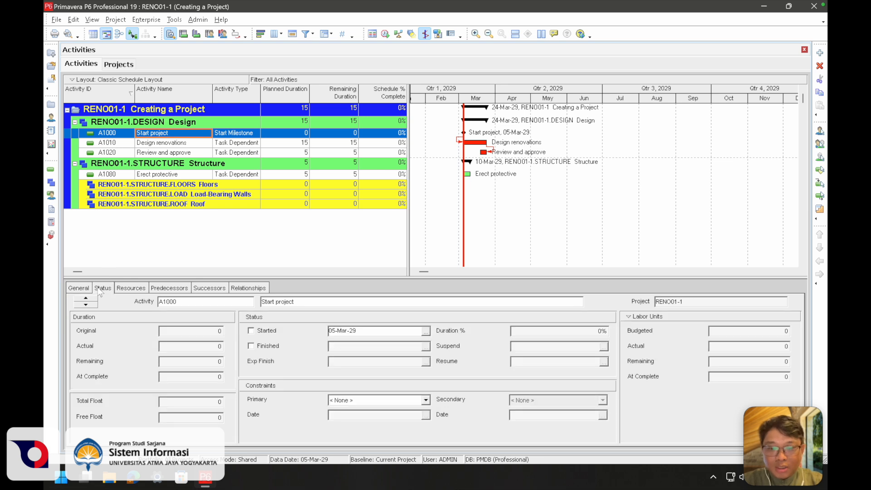
click(247, 384)
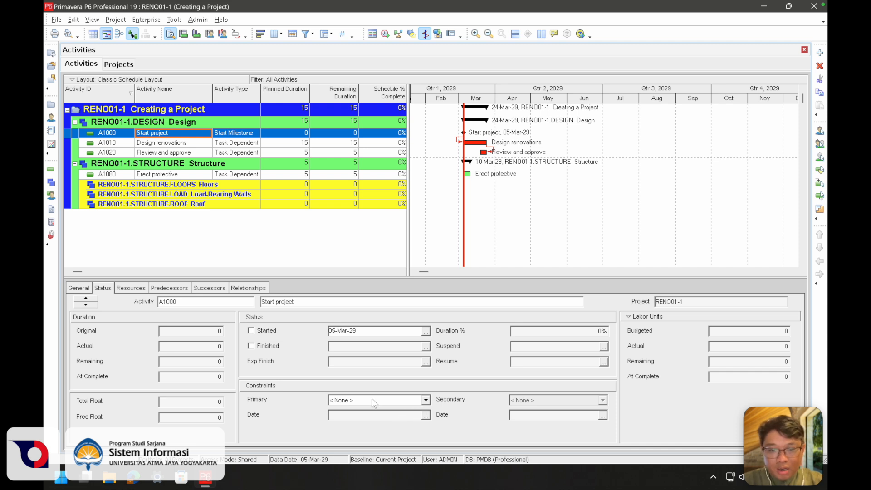
click(243, 143)
click(244, 137)
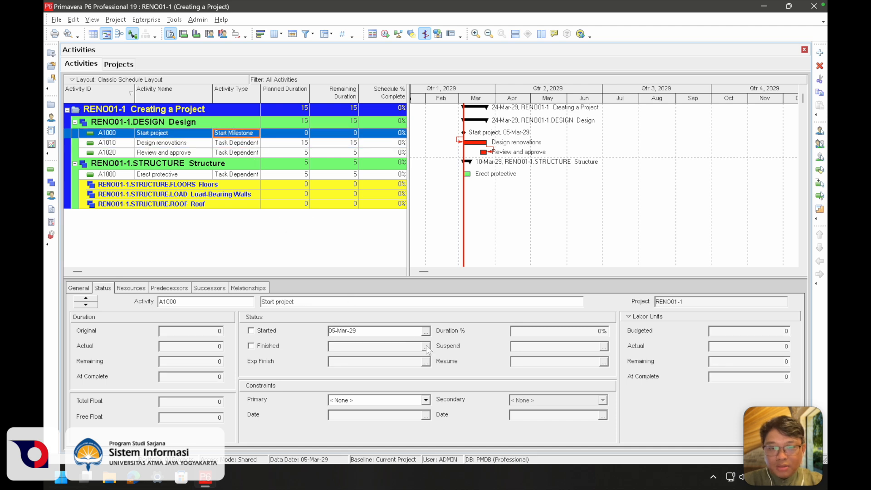
click(224, 144)
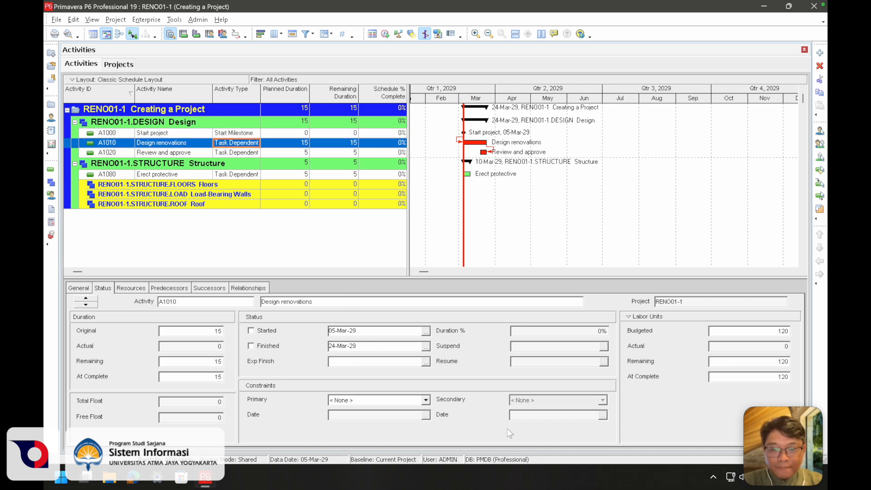
click(245, 134)
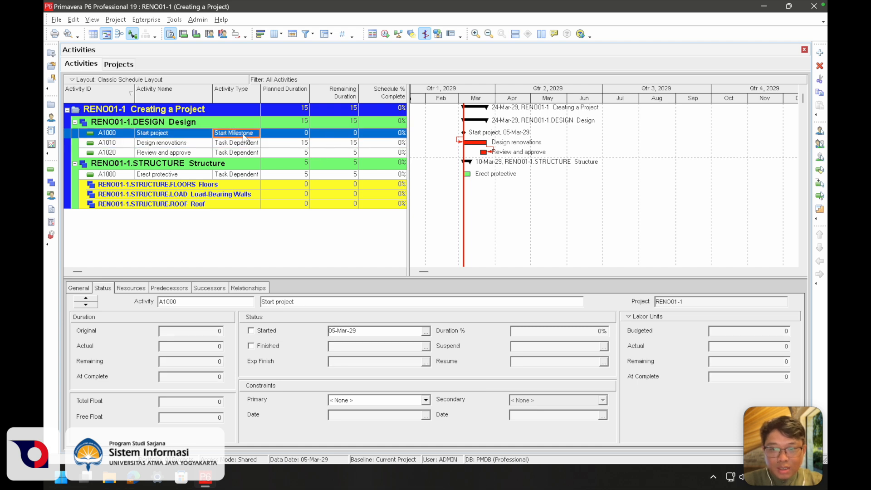
click(246, 143)
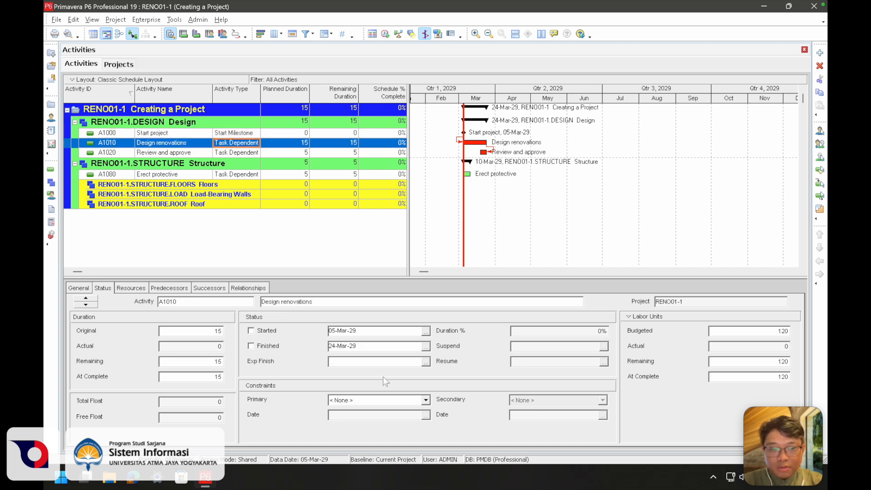
Try the Start On, Start On or After and Start On or Before primary constraints on the Design renovations activity
click(426, 401)
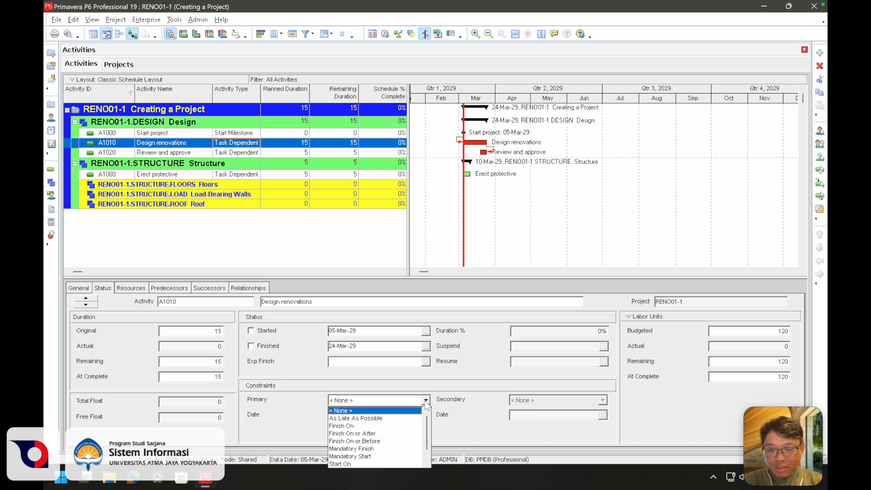
scroll(420, 423, down, 1)
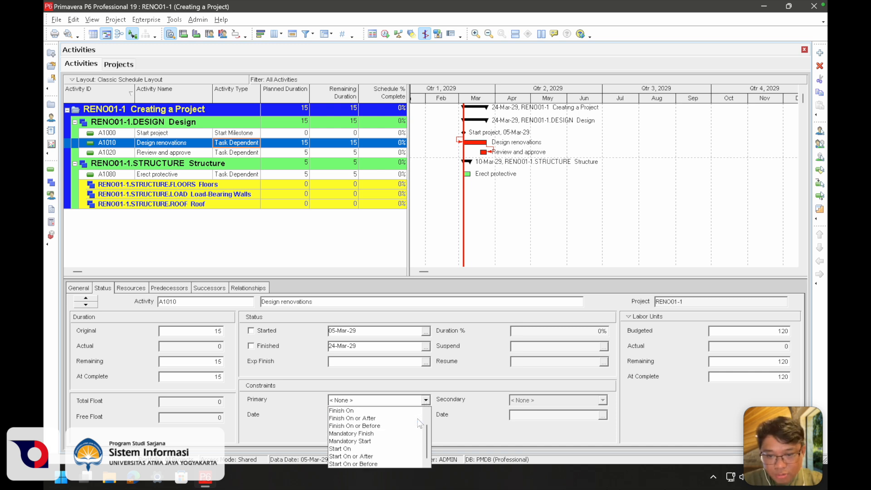
click(401, 449)
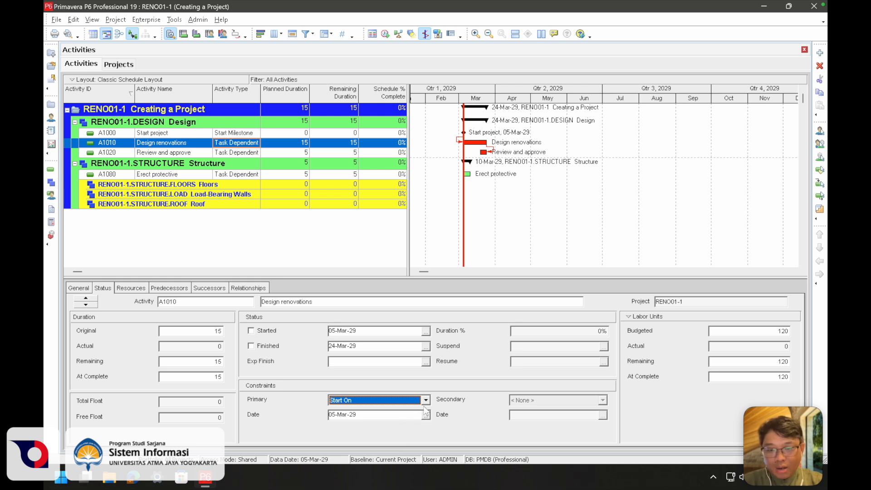
click(426, 401)
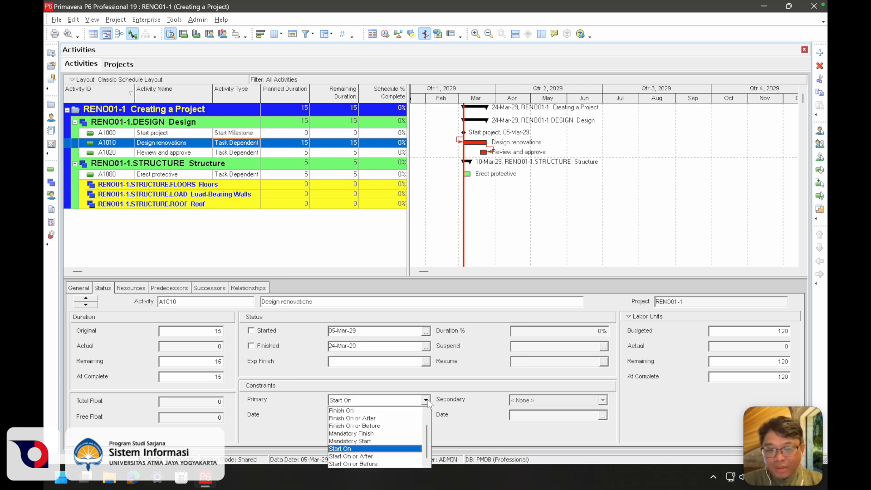
click(371, 457)
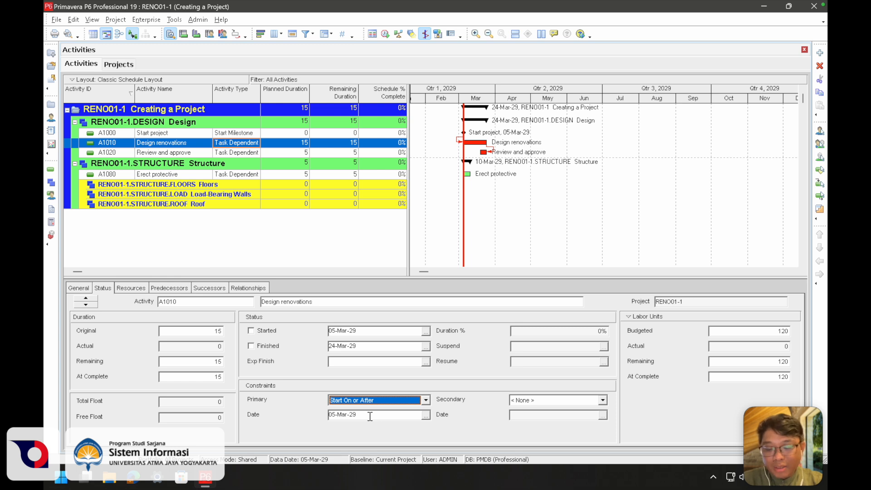
click(426, 400)
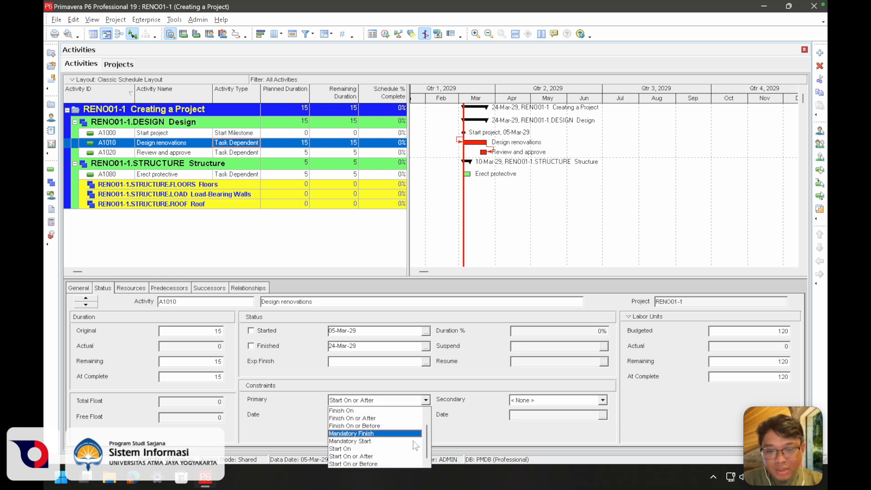
click(408, 464)
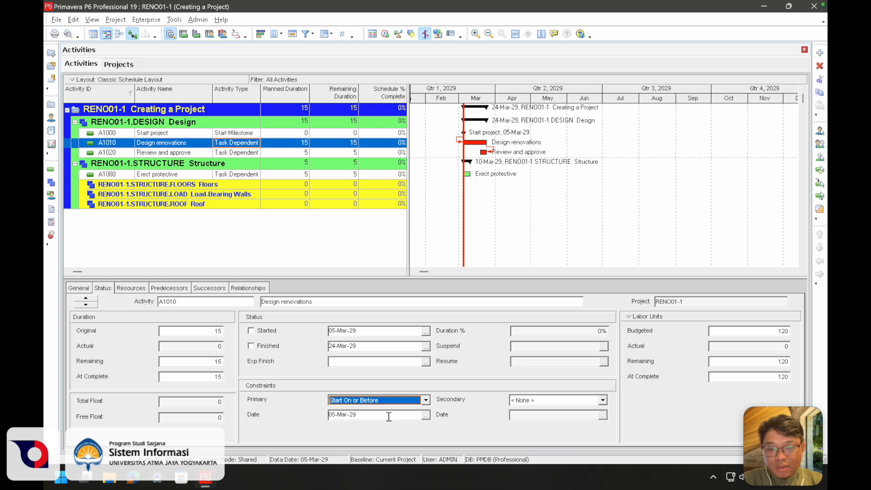
click(421, 401)
click(403, 457)
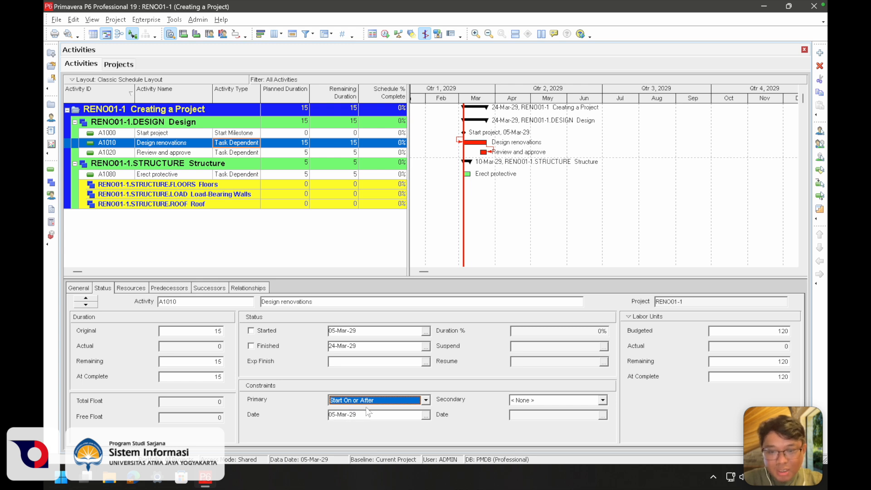
Try the Finish On, Finish On or After and Finish On or Before primary constraints on the Design renovations activity
click(426, 401)
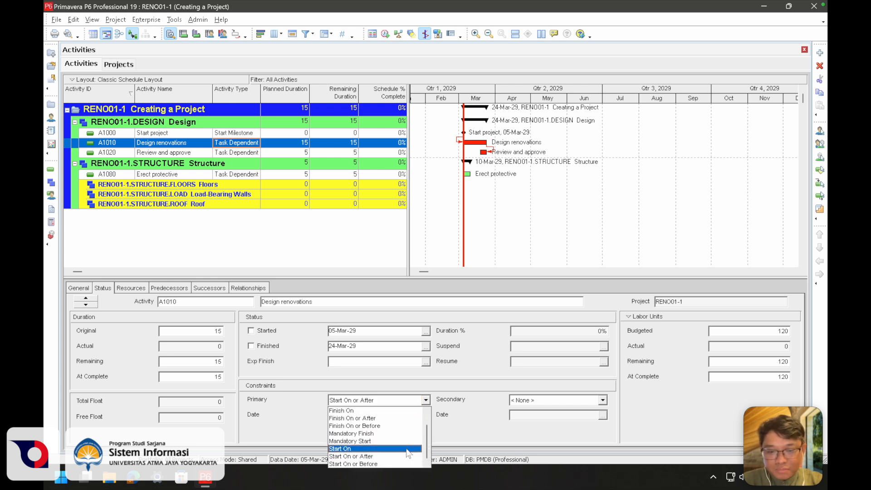
click(388, 411)
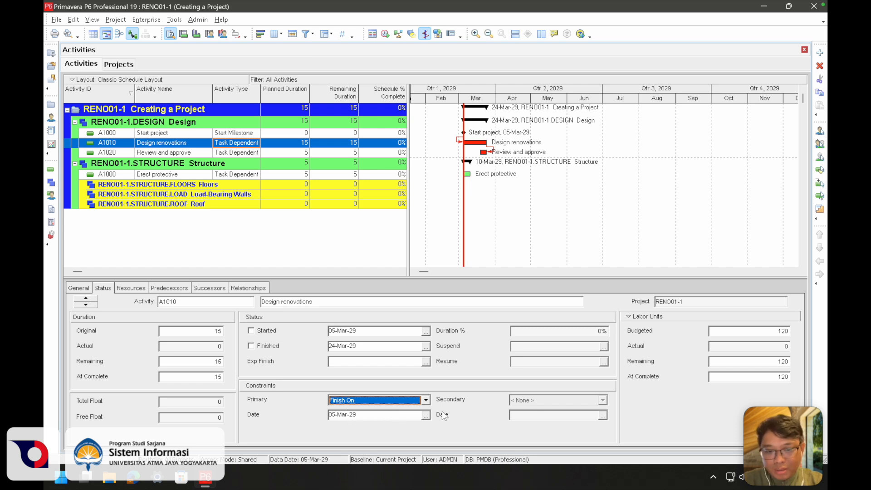
click(425, 400)
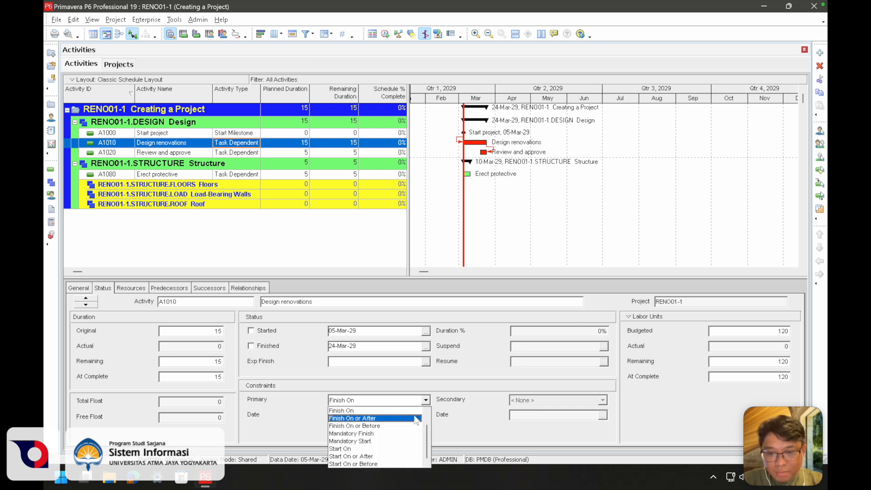
click(414, 418)
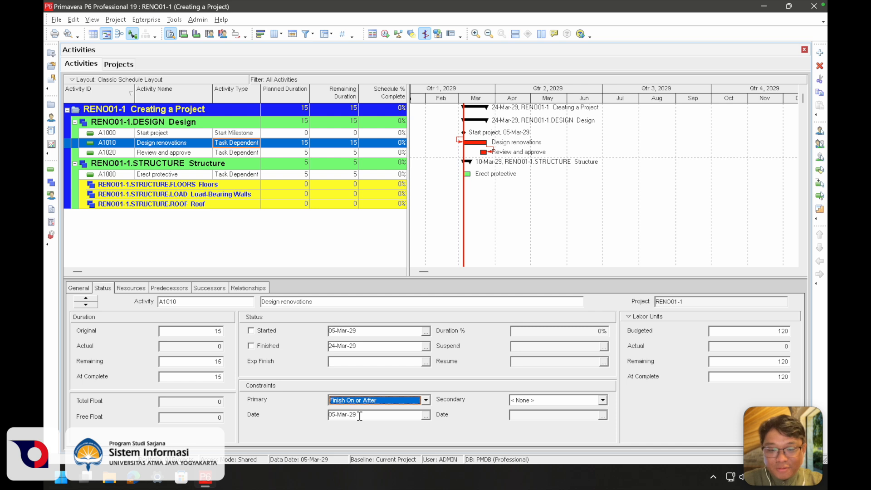
click(425, 400)
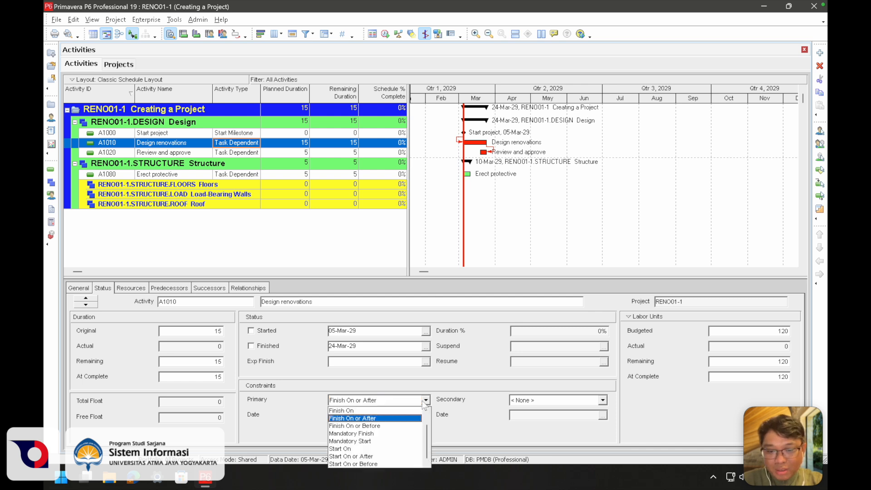
click(418, 427)
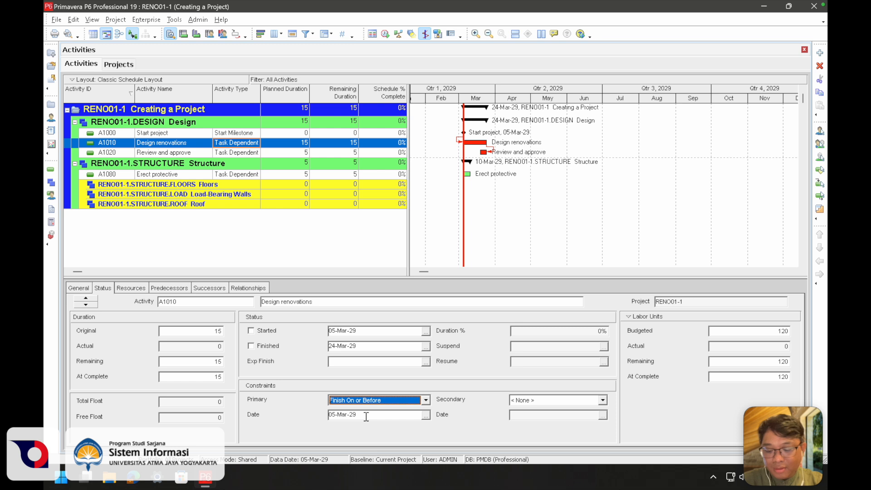
Try the As Late As Possible primary constraint on Design renovations and check its constraint date field
click(425, 400)
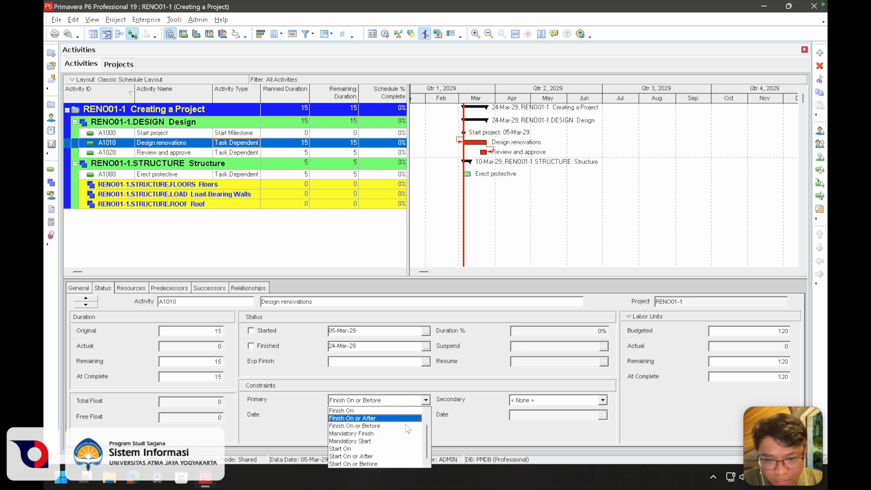
scroll(407, 428, up, 2)
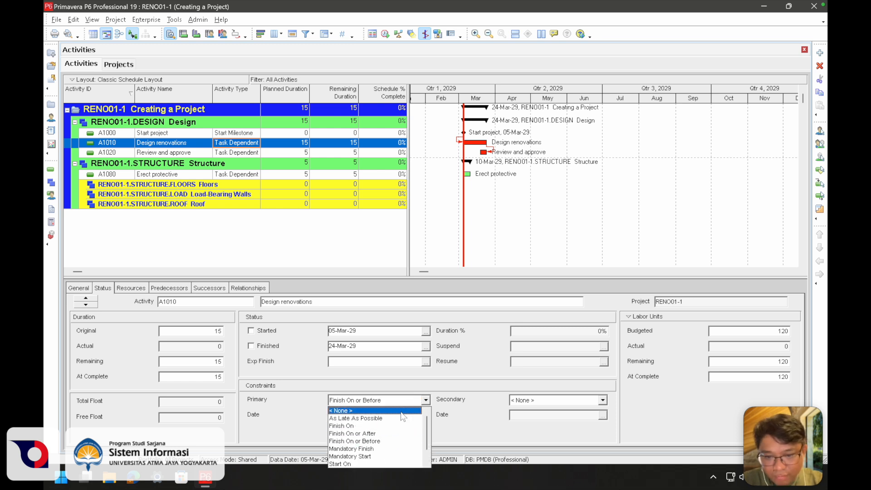
click(400, 418)
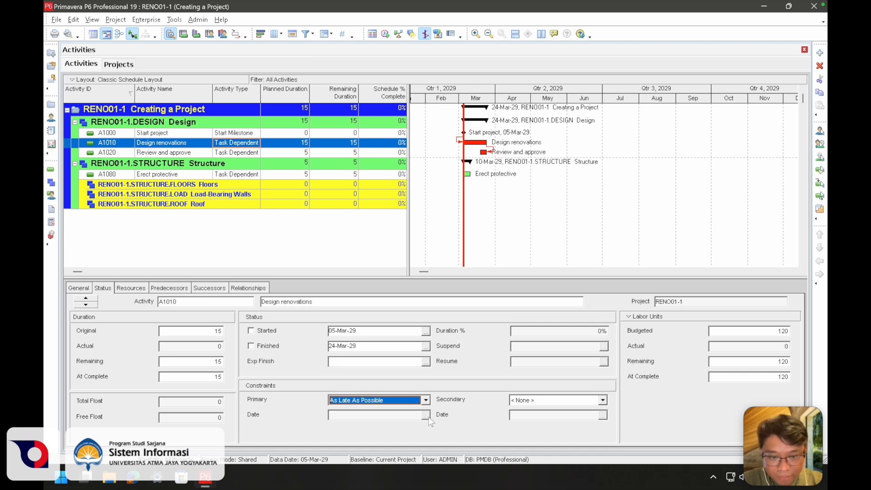
click(362, 418)
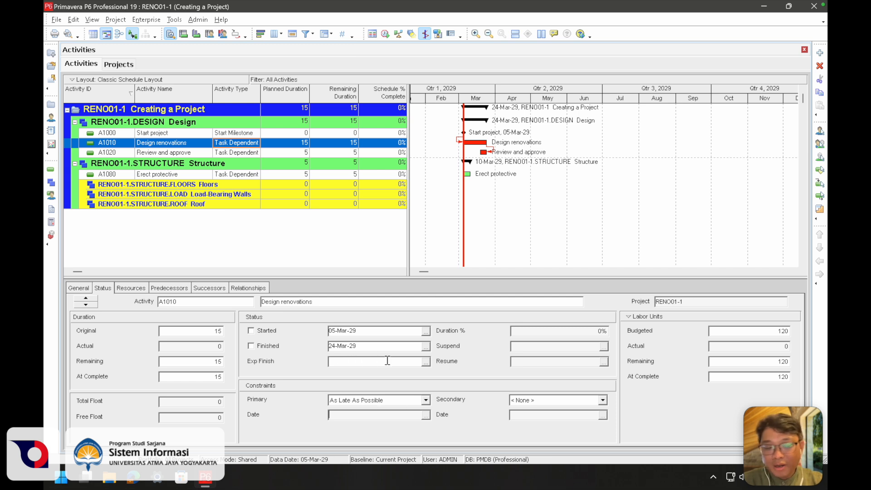
Try the Mandatory Start and Mandatory Finish primary constraints on the Design renovations activity
click(426, 400)
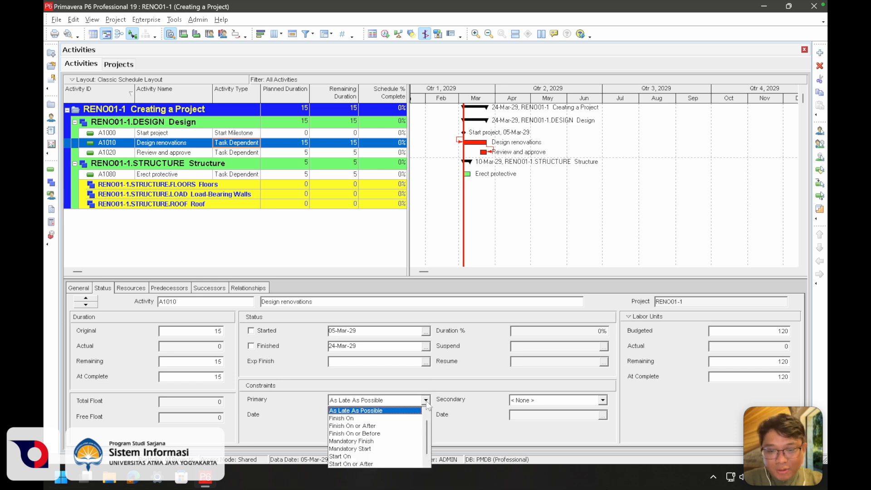
click(399, 449)
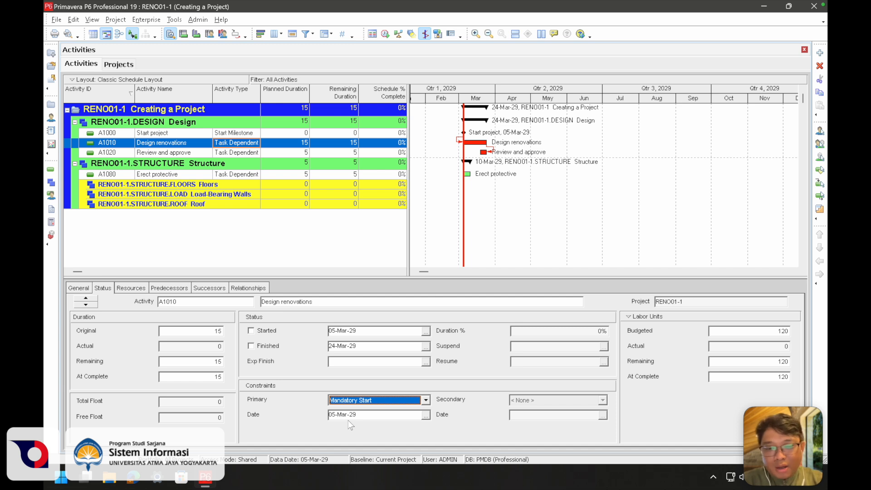
click(413, 402)
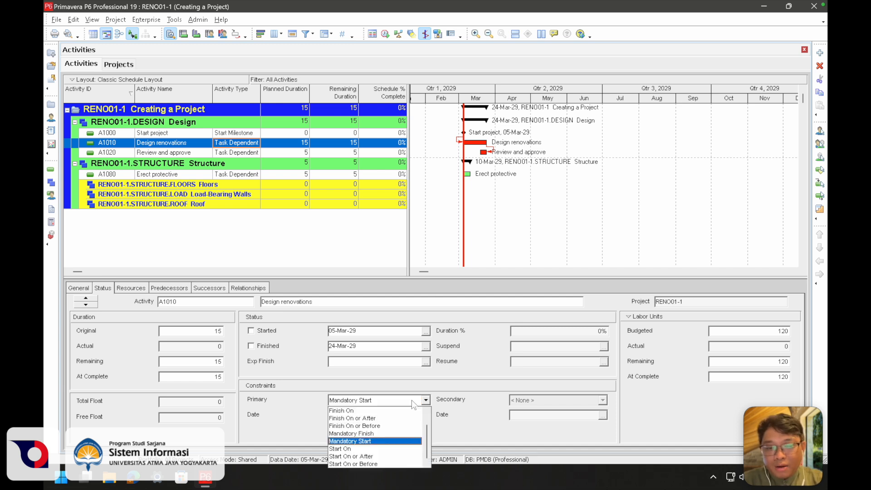
click(406, 434)
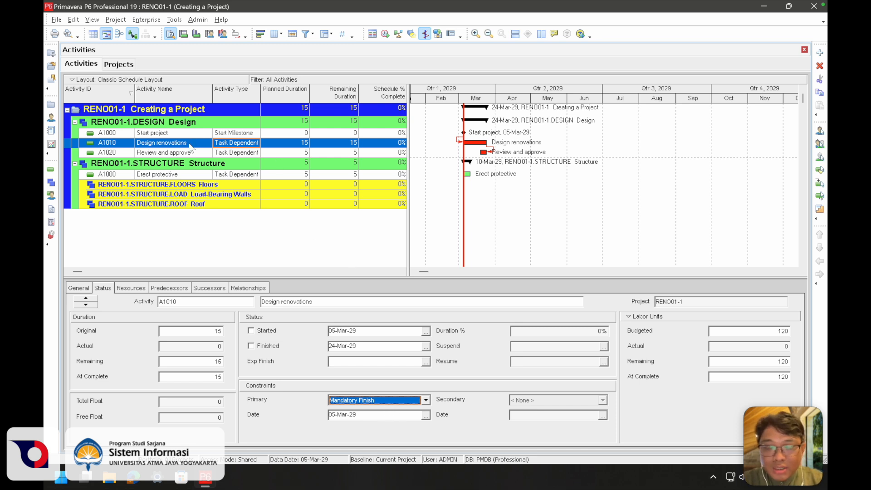
Set the primary constraint of the Design renovations activity to Start On, dated 05-Mar-29
scroll(304, 150, right, 1)
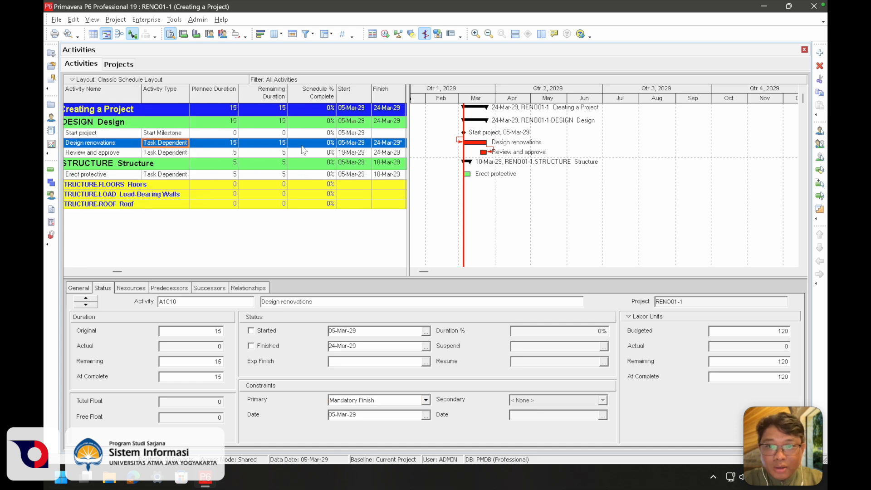
scroll(304, 149, right, 2)
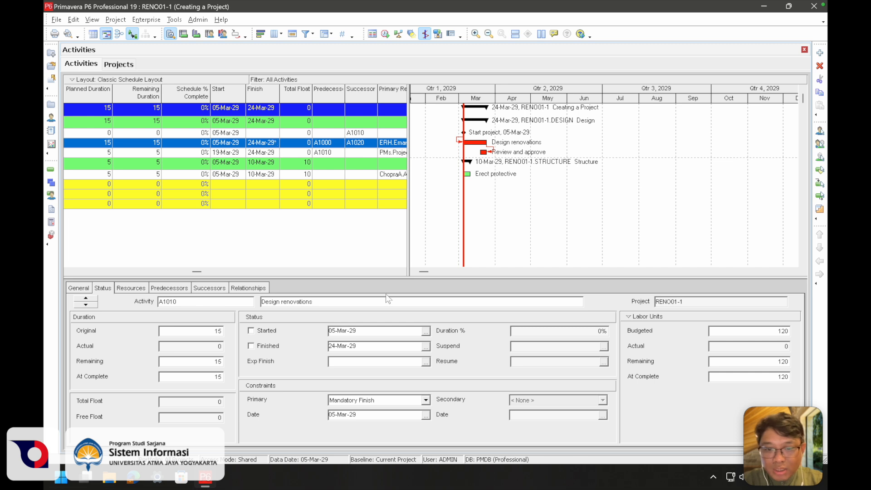
click(426, 400)
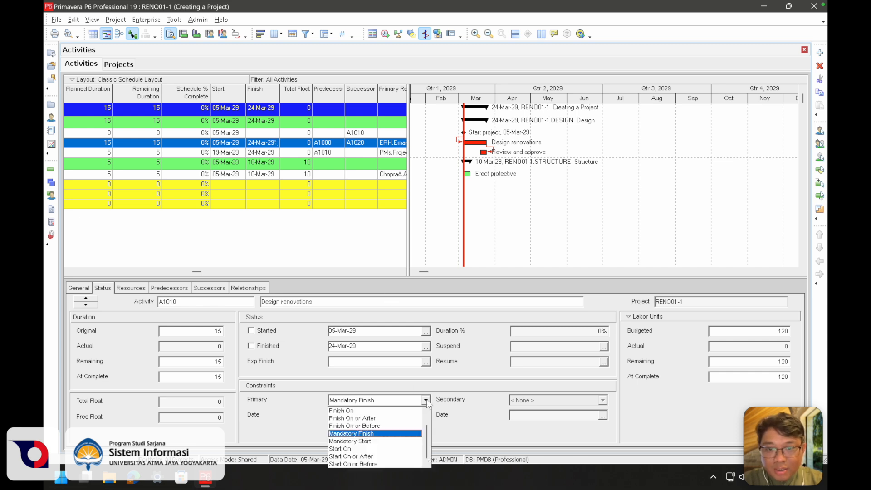
click(384, 448)
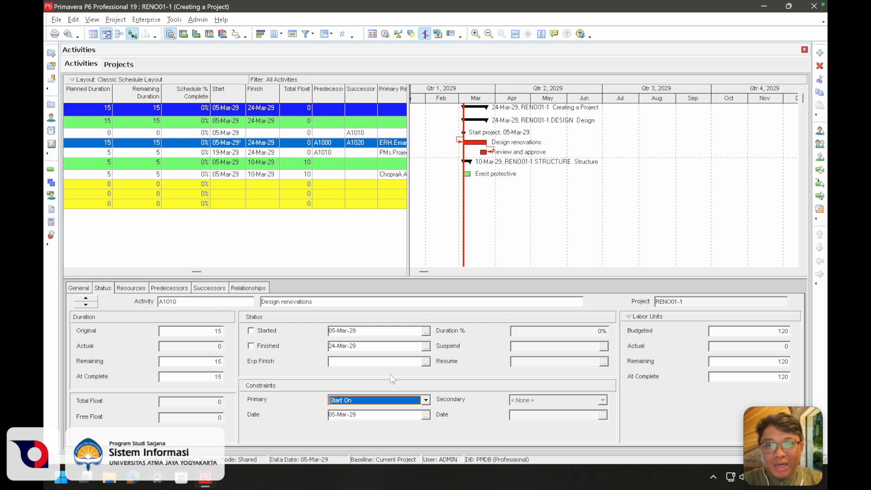
Schedule the project and compare the dates of the Start project milestone and the Design renovations activity
click(385, 34)
key(Return)
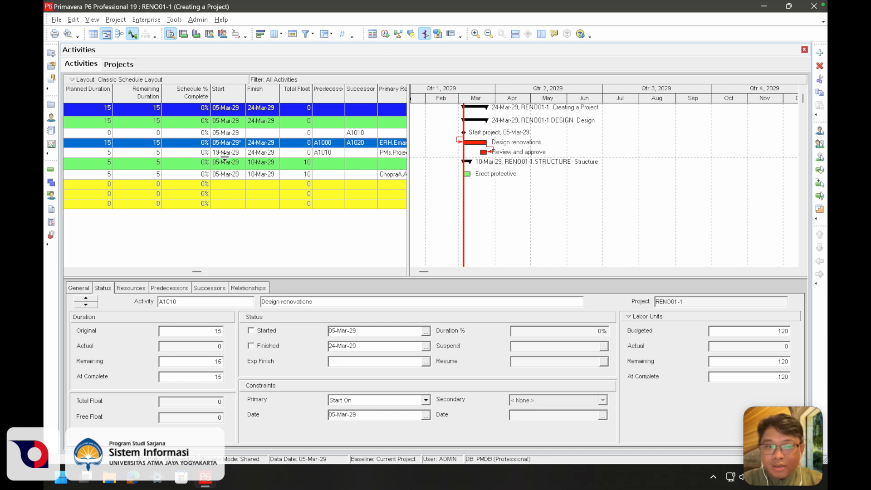
click(224, 134)
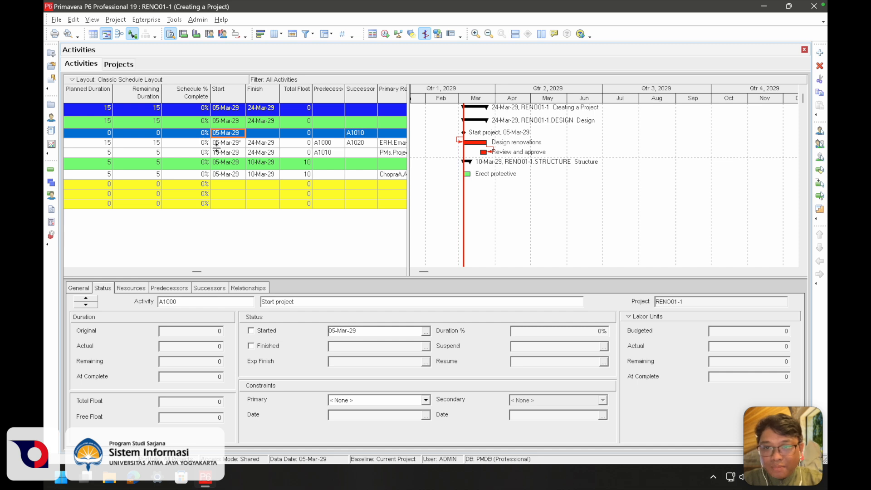
click(247, 143)
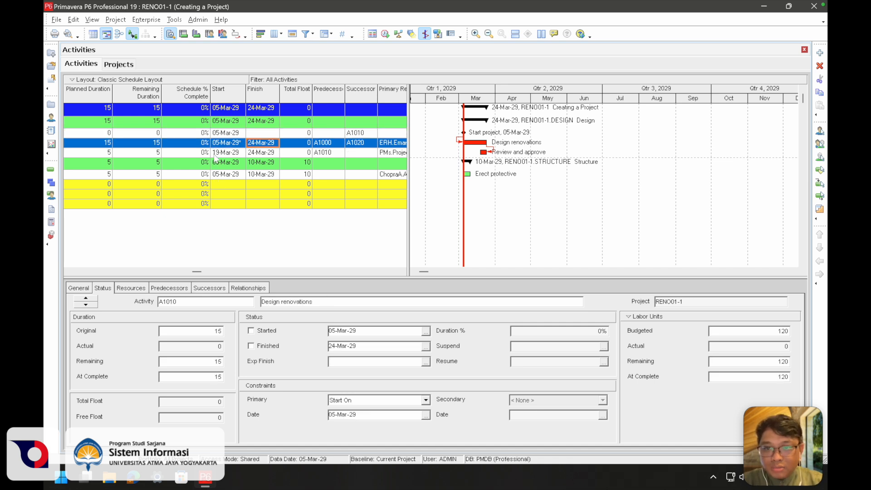
Customize the activity details to also display the Discussion and Notebook tabs
click(236, 143)
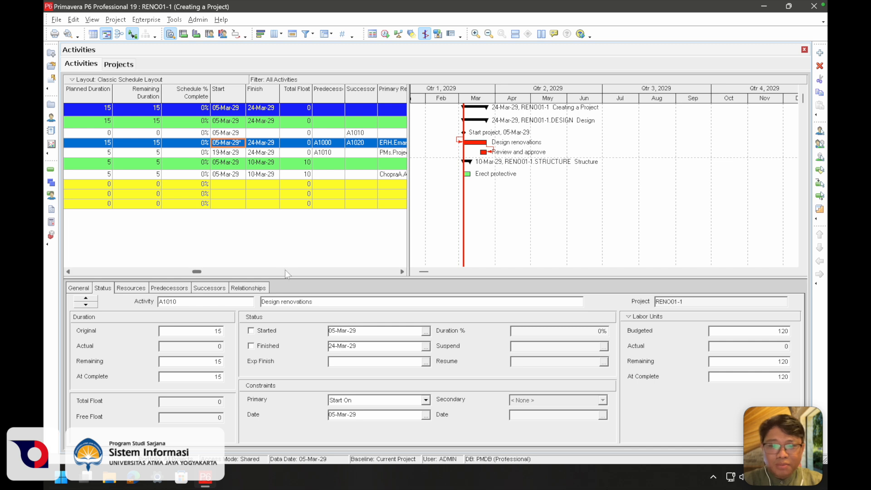
right_click(305, 284)
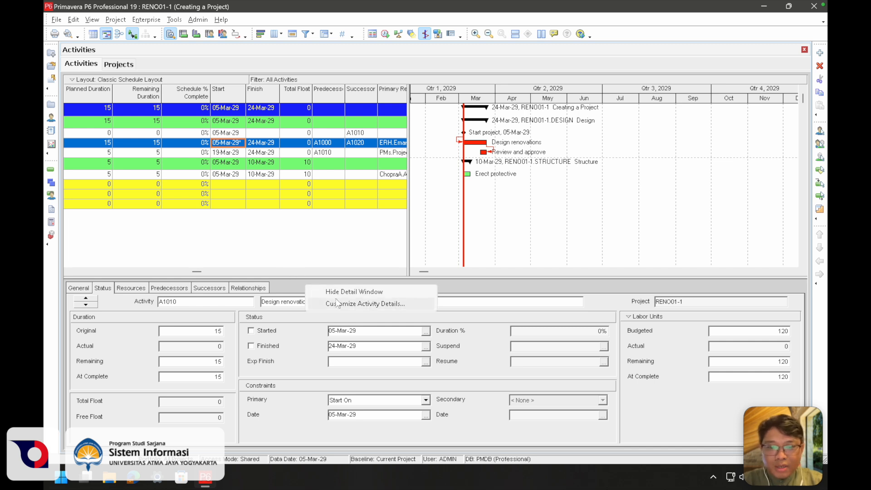
click(367, 301)
click(364, 281)
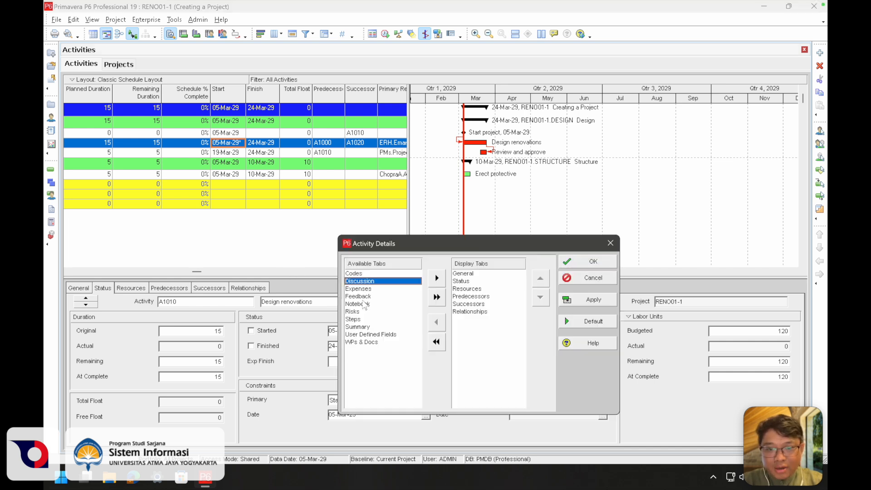
click(389, 302)
click(363, 280)
click(437, 278)
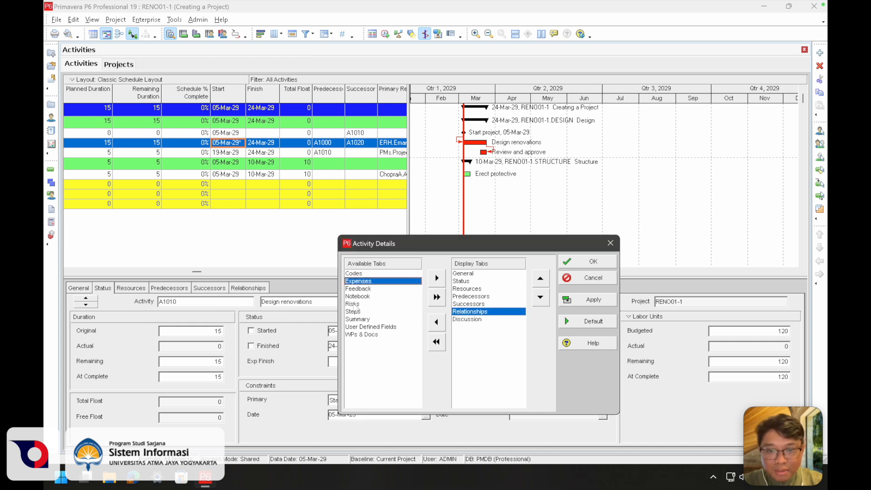
double_click(357, 297)
click(586, 258)
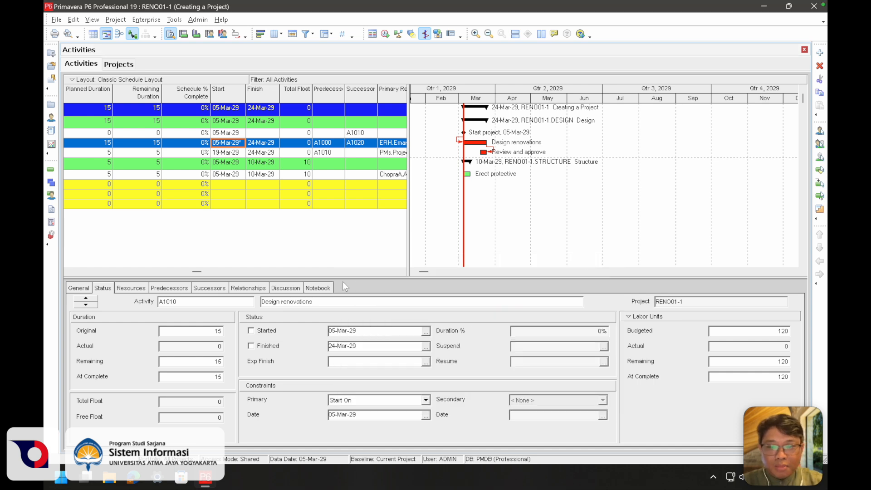
Post the discussion comment "catatan wajib" on the Design renovations activity
click(290, 289)
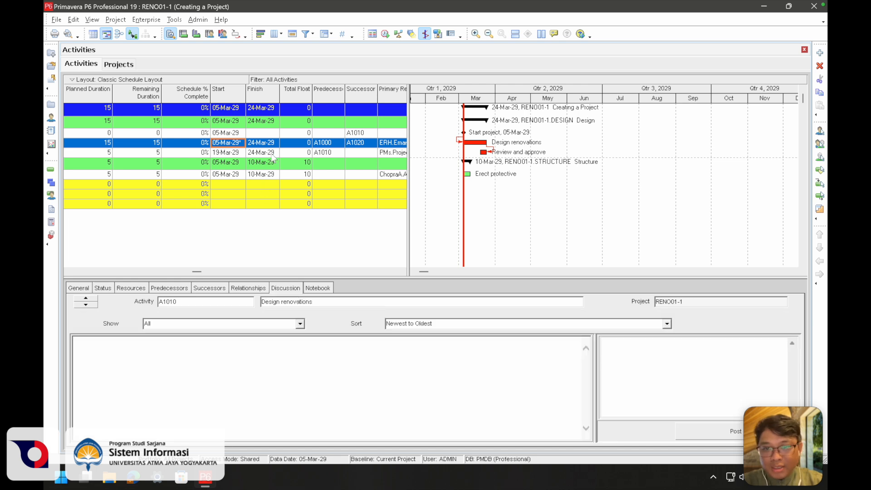
click(286, 143)
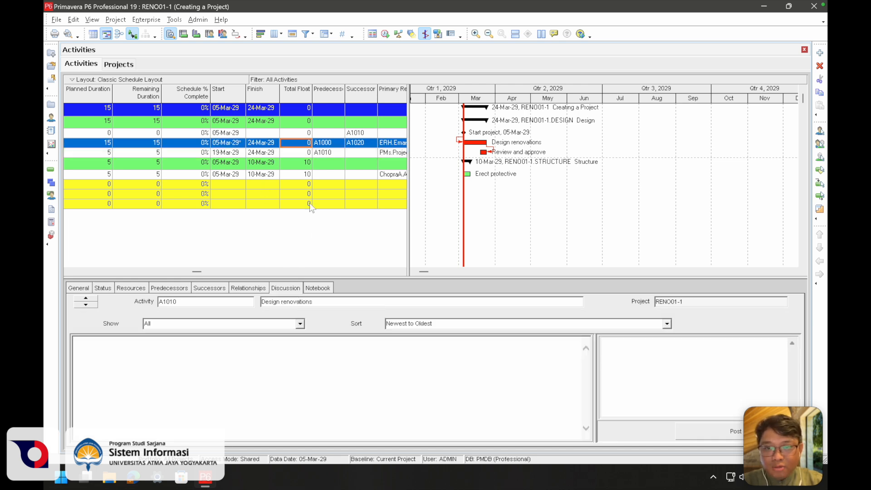
click(625, 360)
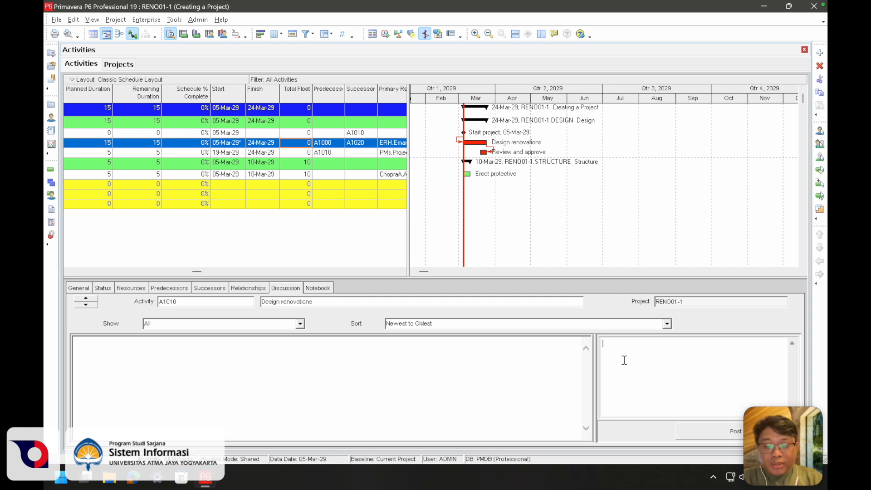
text(catatan )
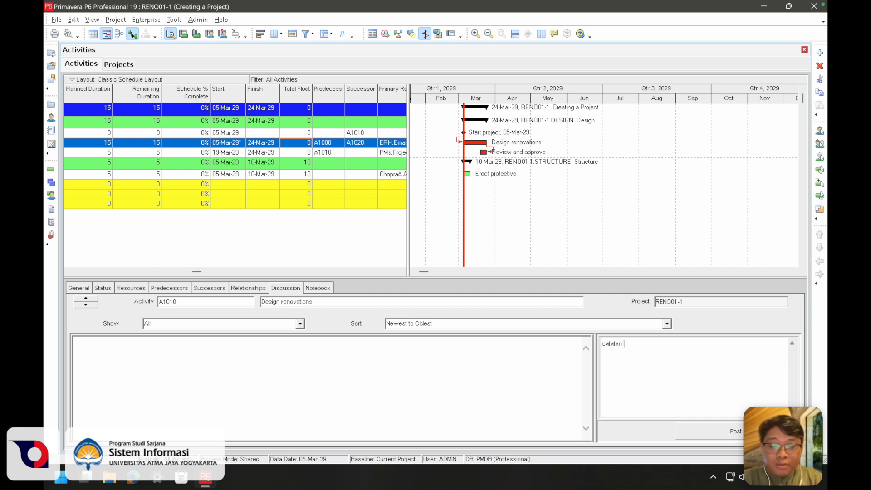
text(wajib)
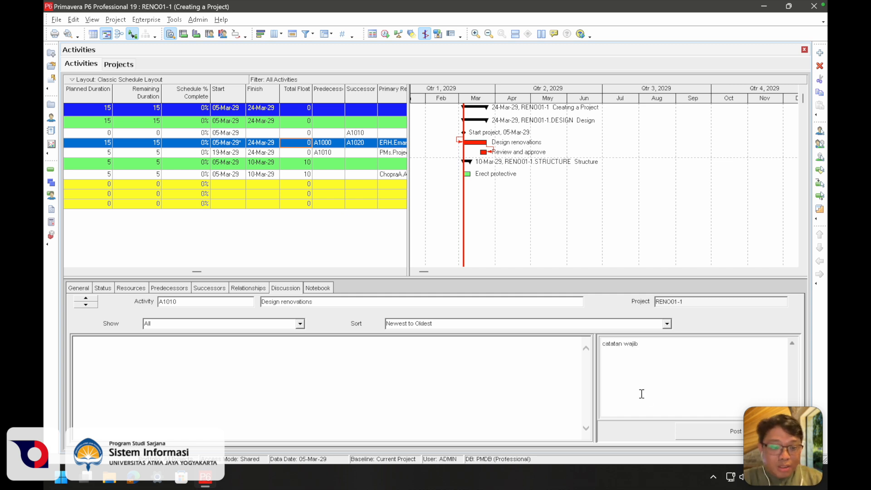
click(695, 428)
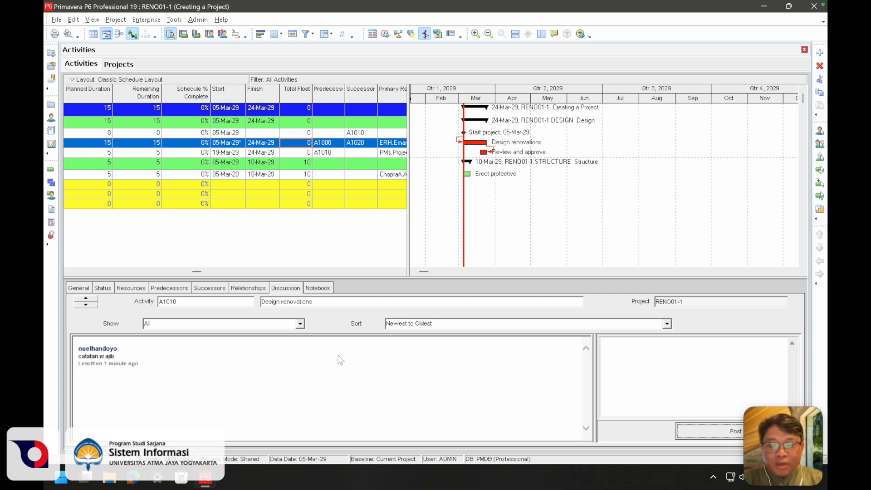
click(615, 359)
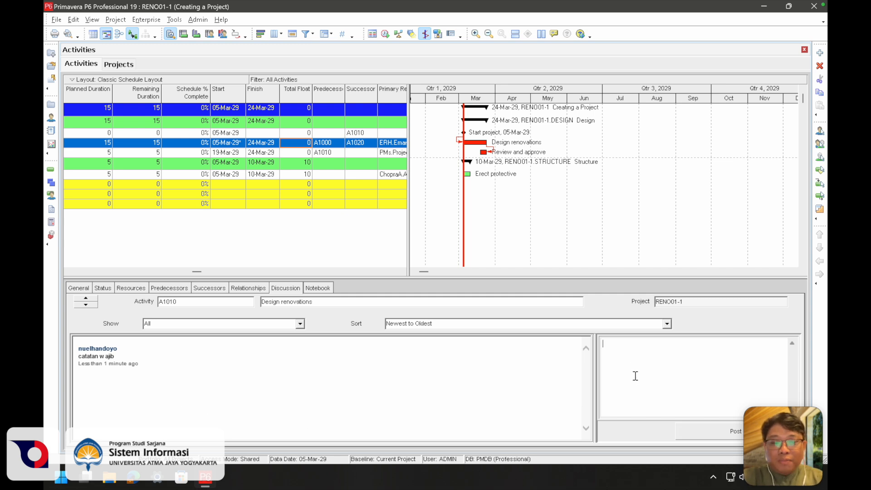
Search the notebook topics for "cons" and assign the Constraints topic to the Design renovations activity
click(316, 289)
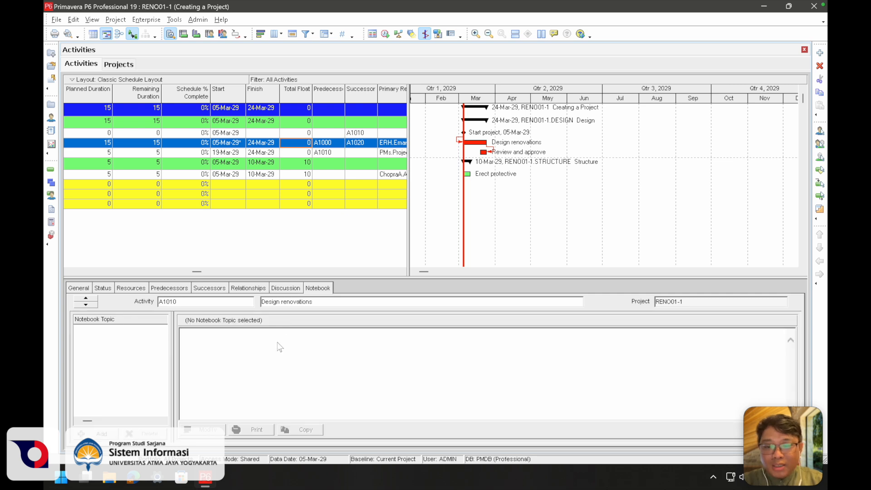
click(102, 434)
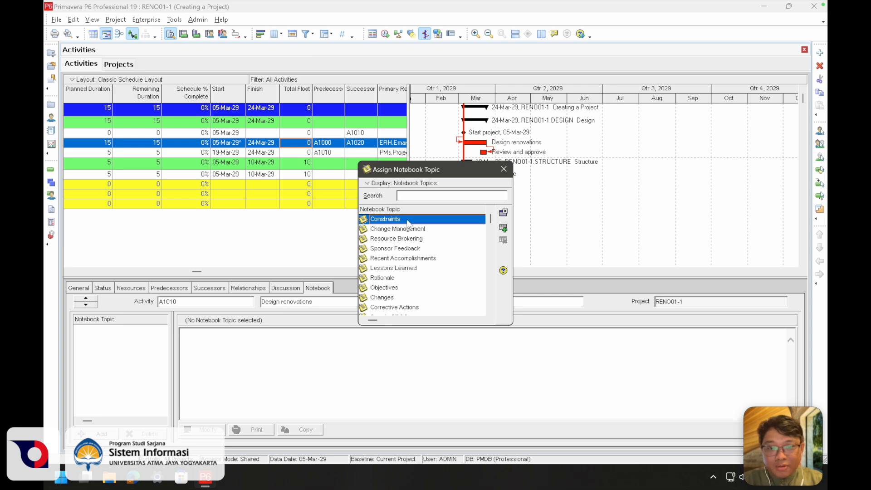
text(cons)
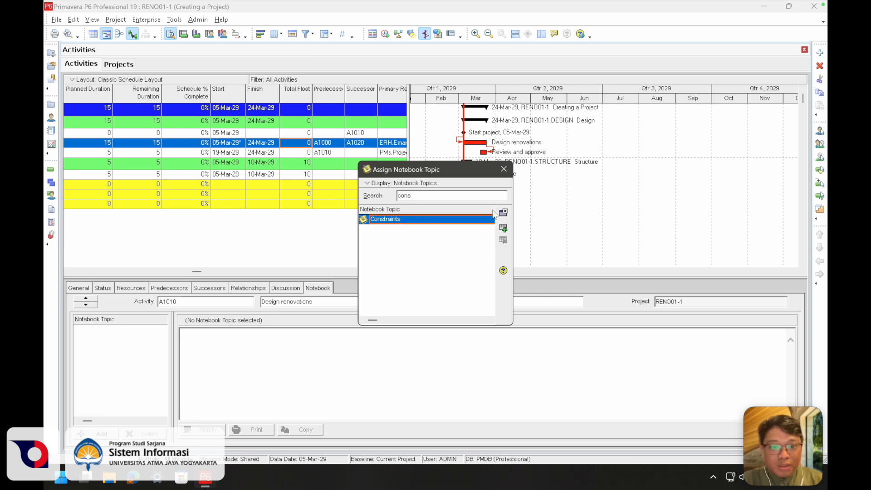
click(503, 228)
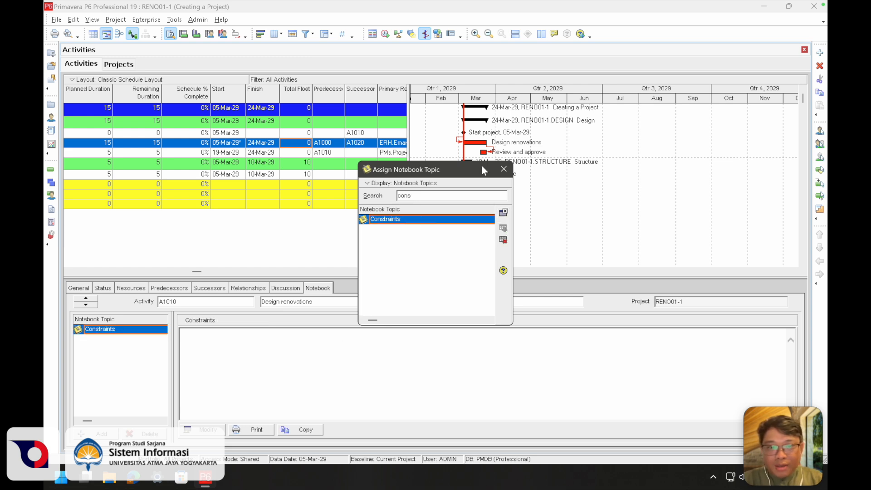
click(504, 169)
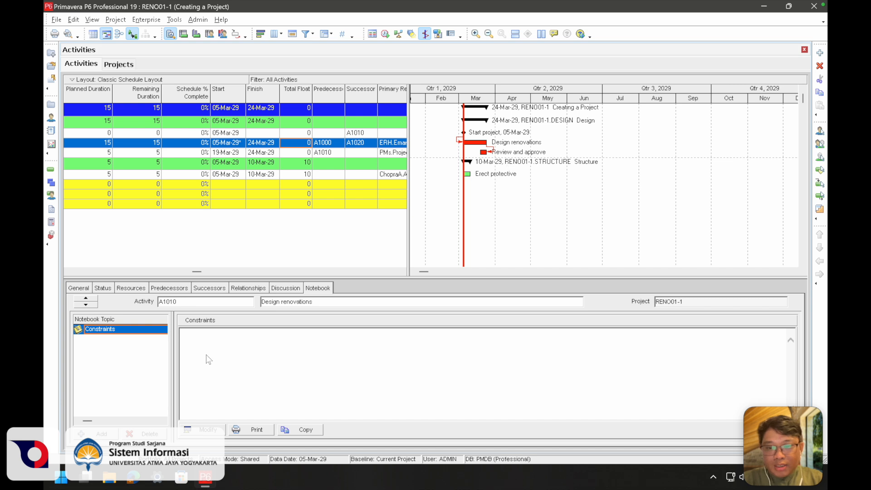
Write the note "constraint design renovations" under the activity's Constraints notebook topic and save it
double_click(201, 387)
text(constraint design renovations)
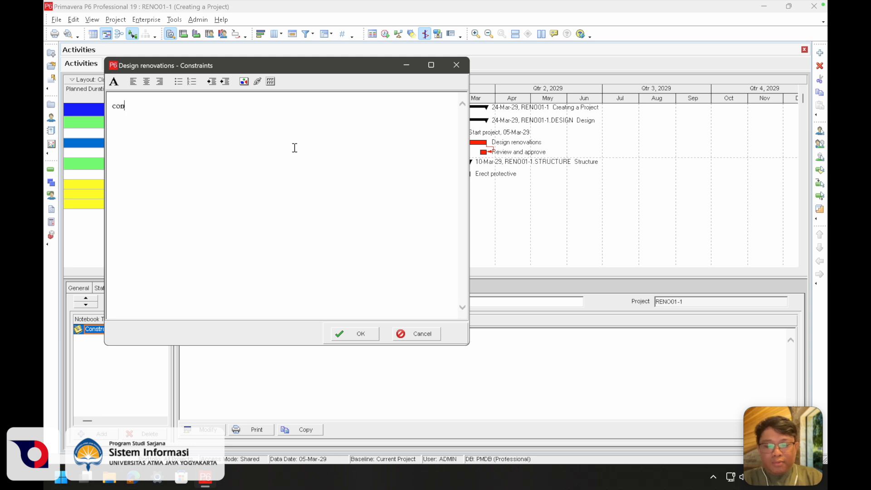
click(341, 334)
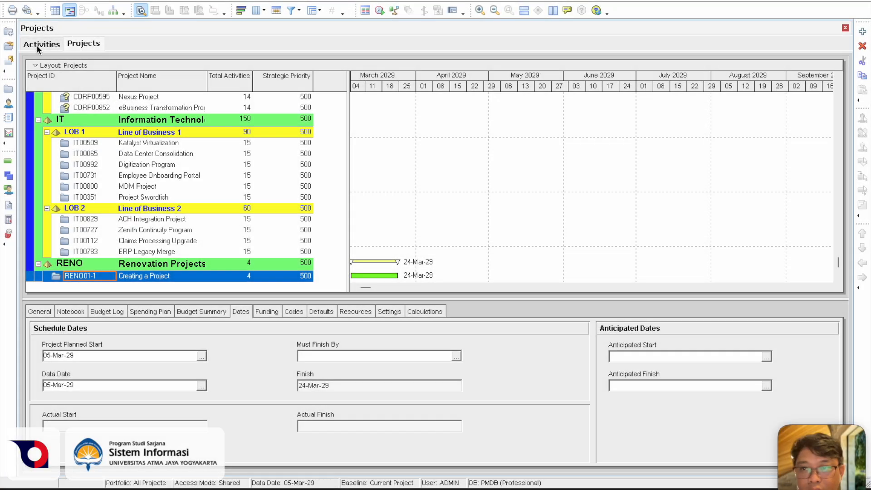
Review the status and constraint details of the Design renovations activity and switch to the dates of the RENO01-1 project
click(39, 46)
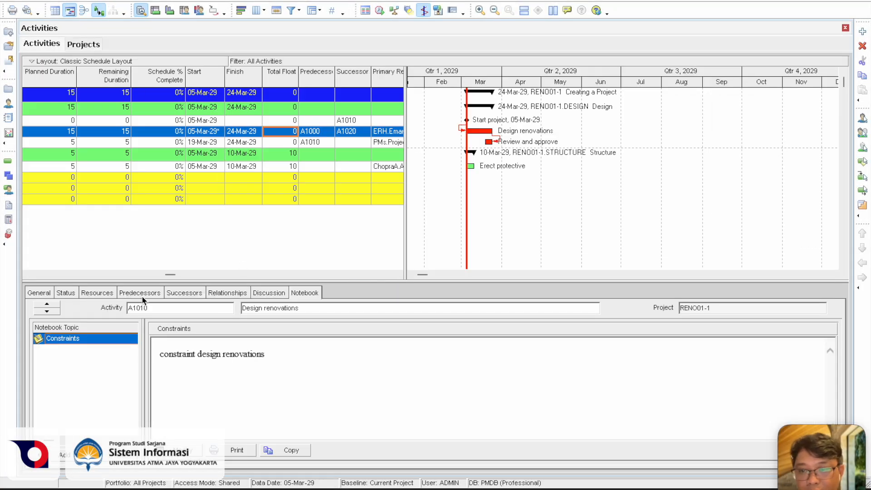
click(65, 293)
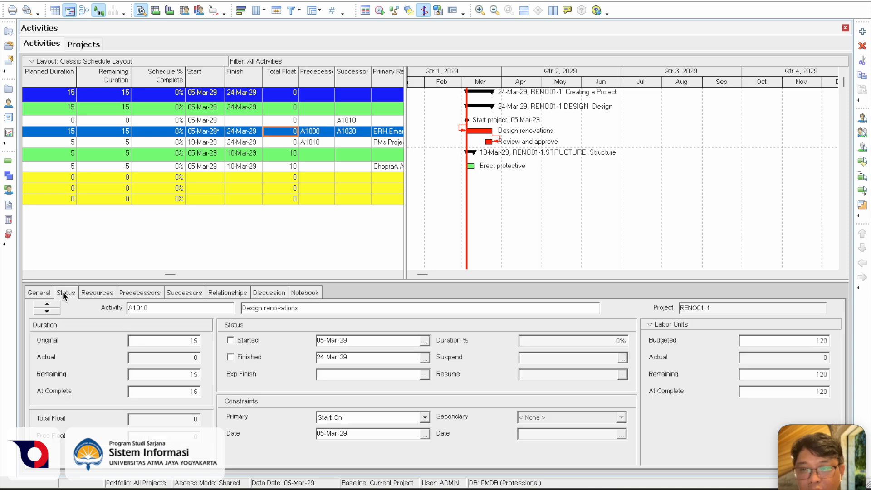
click(86, 48)
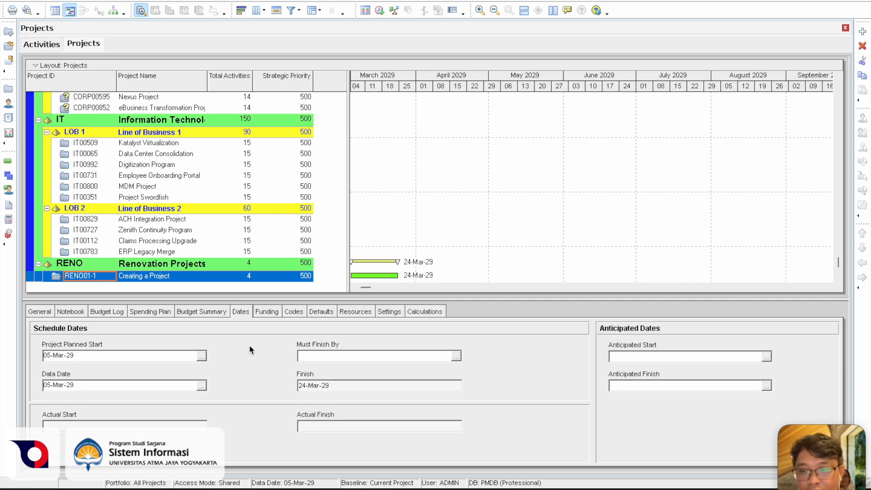
click(455, 358)
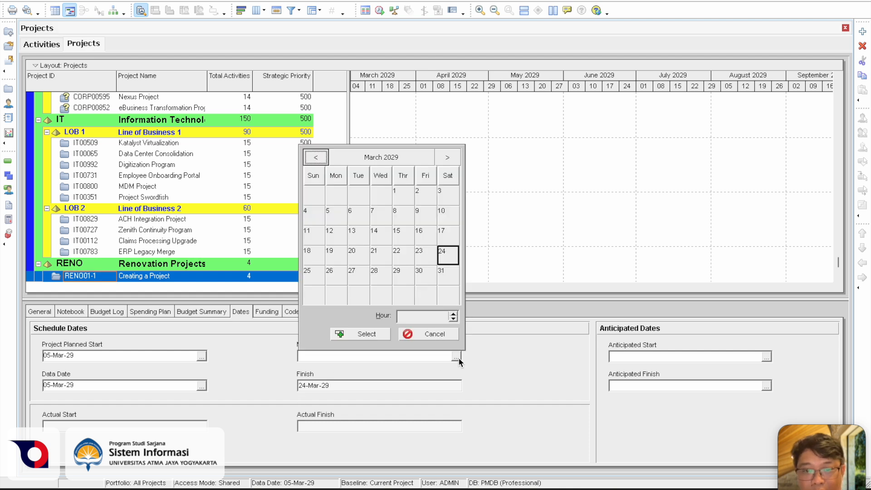
click(442, 258)
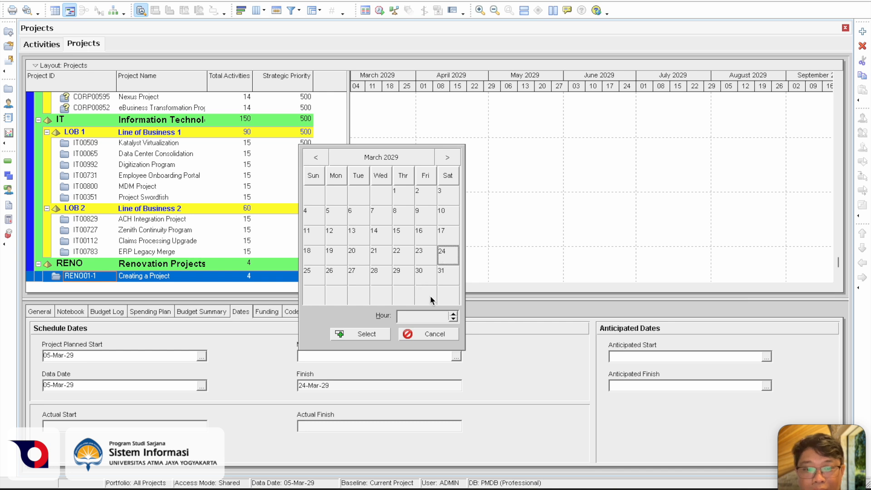
click(416, 334)
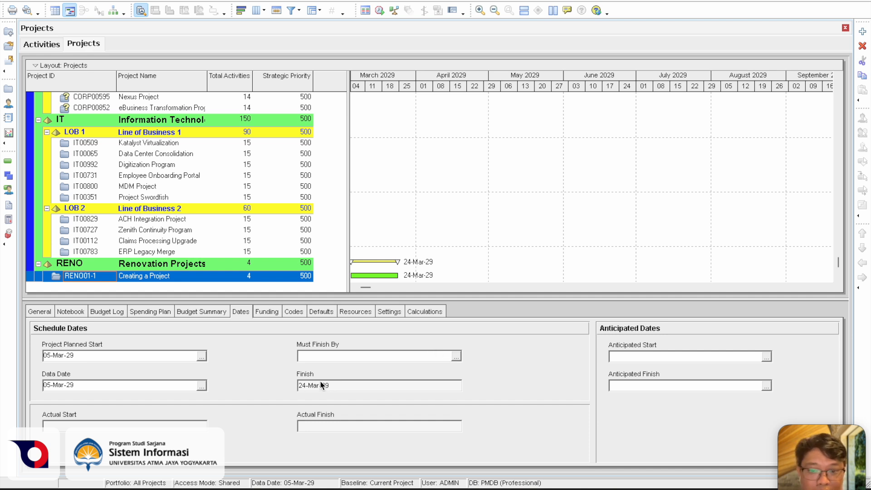
Set the Must Finish By date of the RENO01-1 project to 31-Mar-29
click(455, 356)
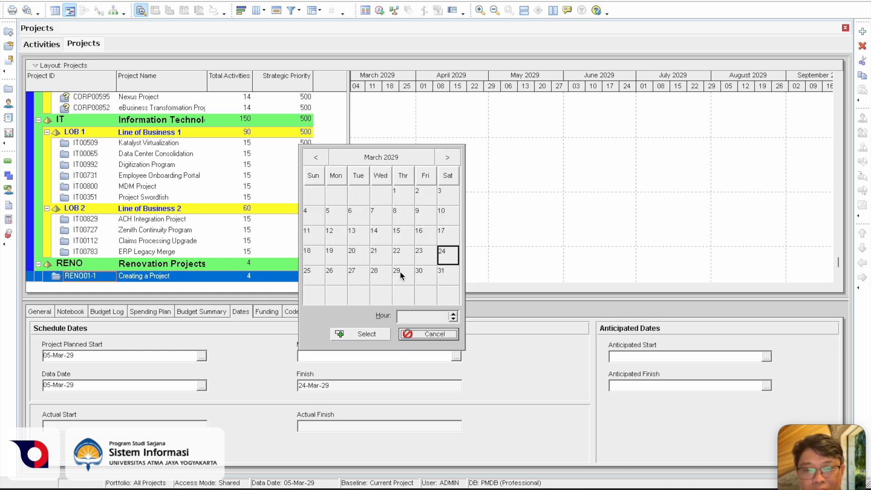
click(421, 273)
click(446, 276)
click(383, 333)
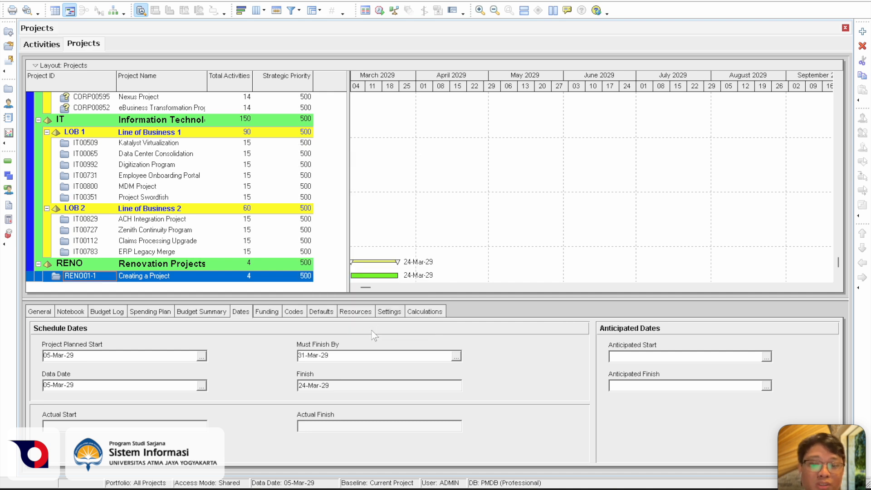